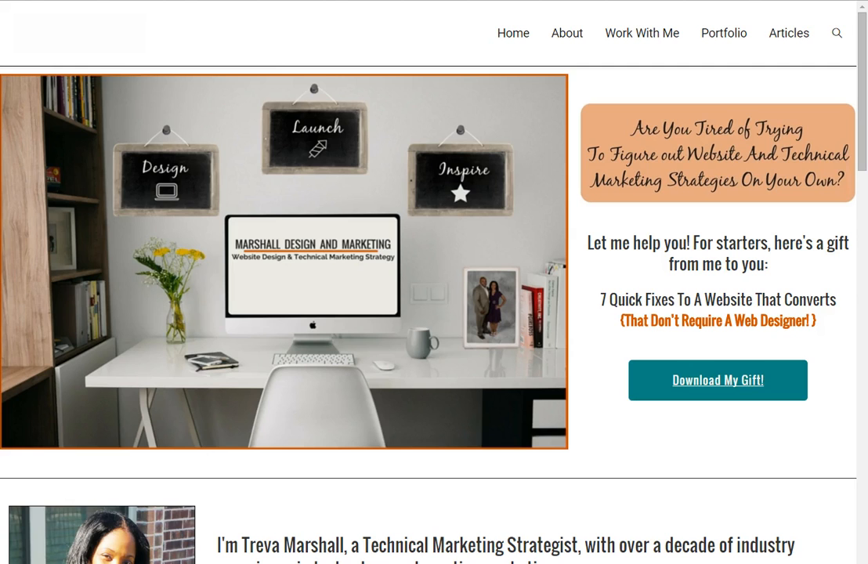
{"action": "left_click", "coordinate": [541, 1]}
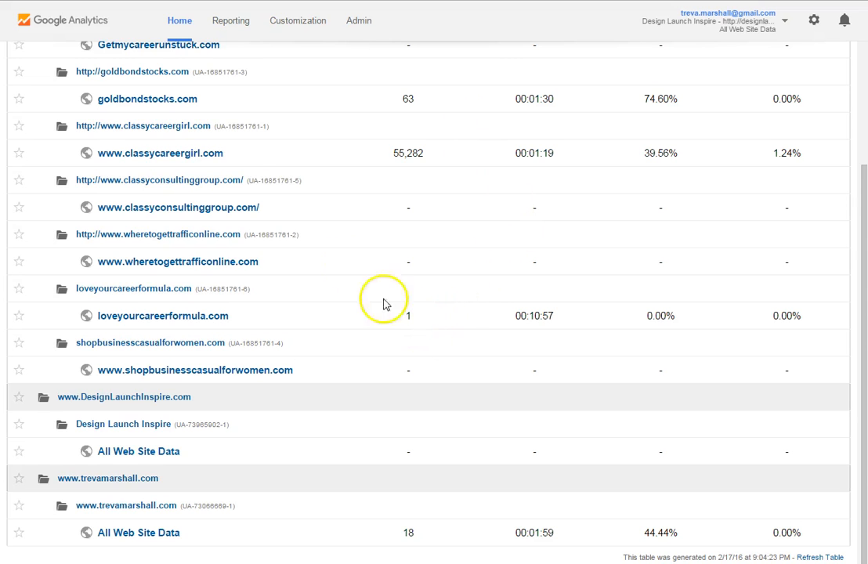
{"action": "left_click", "coordinate": [360, 26]}
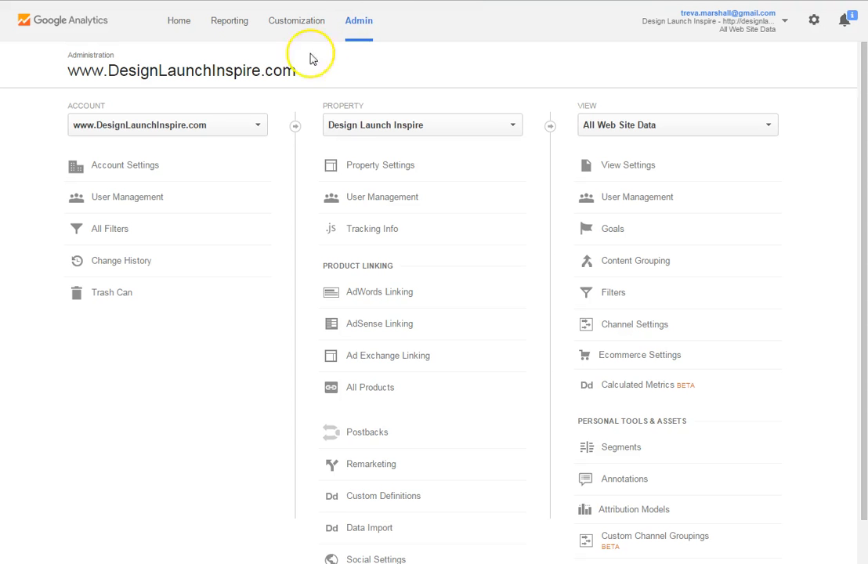
{"action": "left_click", "coordinate": [257, 124]}
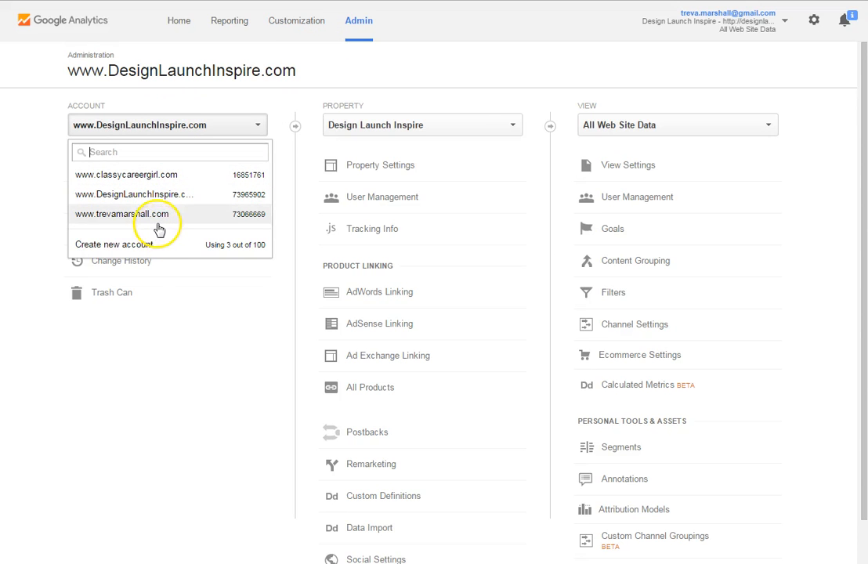
{"action": "left_click", "coordinate": [143, 195]}
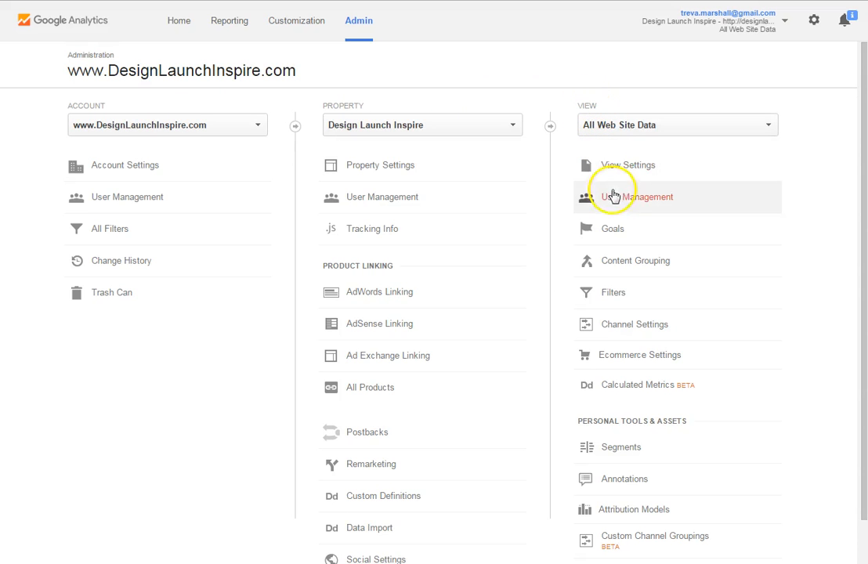
{"action": "left_click", "coordinate": [618, 235]}
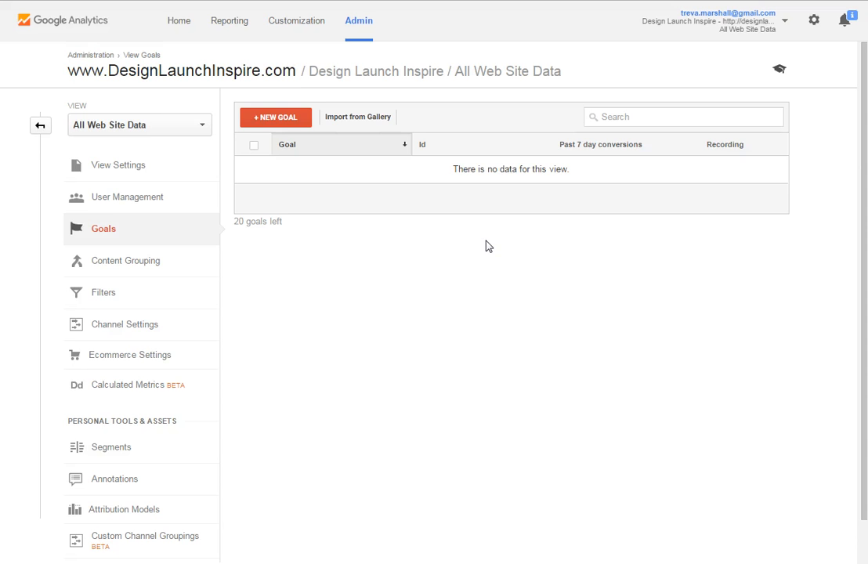
Start a new goal named "Track Opt-In" with the Destination type and continue to its goal details
{"action": "left_click", "coordinate": [274, 130]}
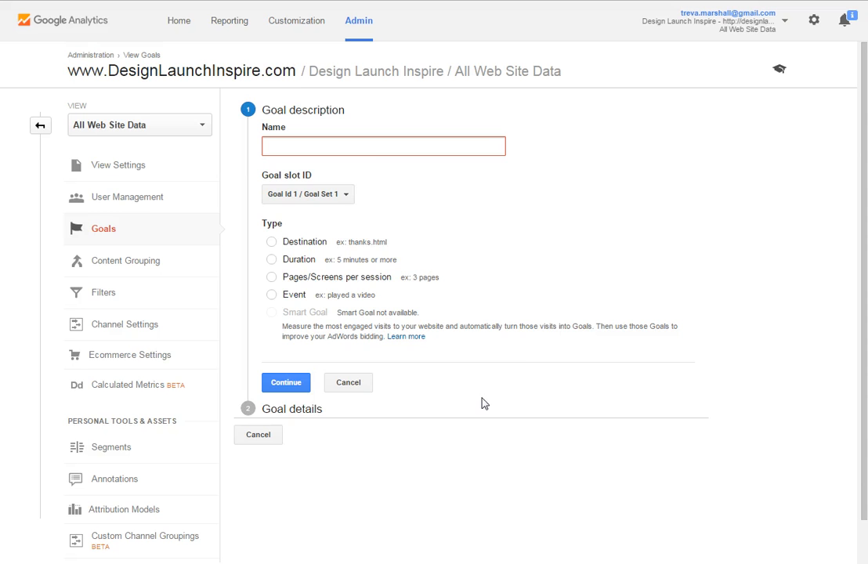
{"action": "left_click", "coordinate": [403, 143]}
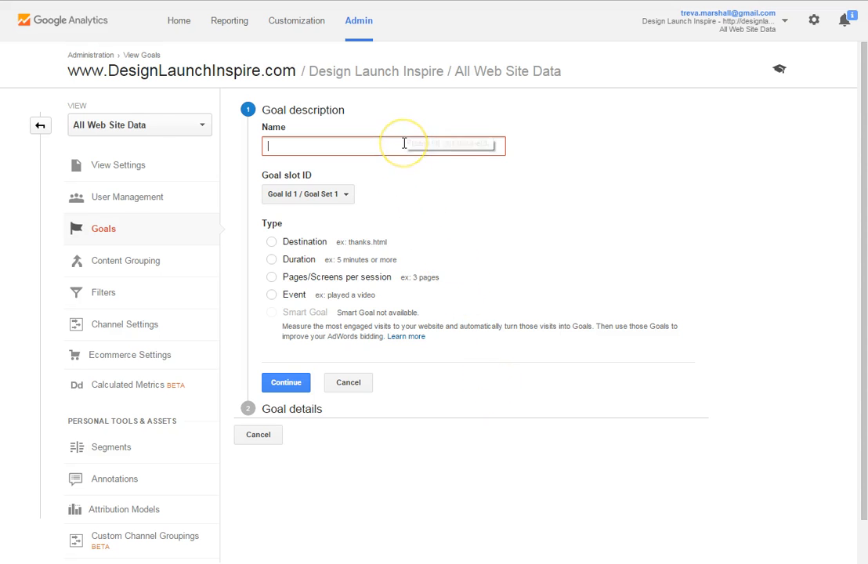
{"action": "left_click", "coordinate": [470, 208]}
{"action": "scroll", "coordinate": [470, 210], "scroll_direction": "down", "scroll_amount": 2}
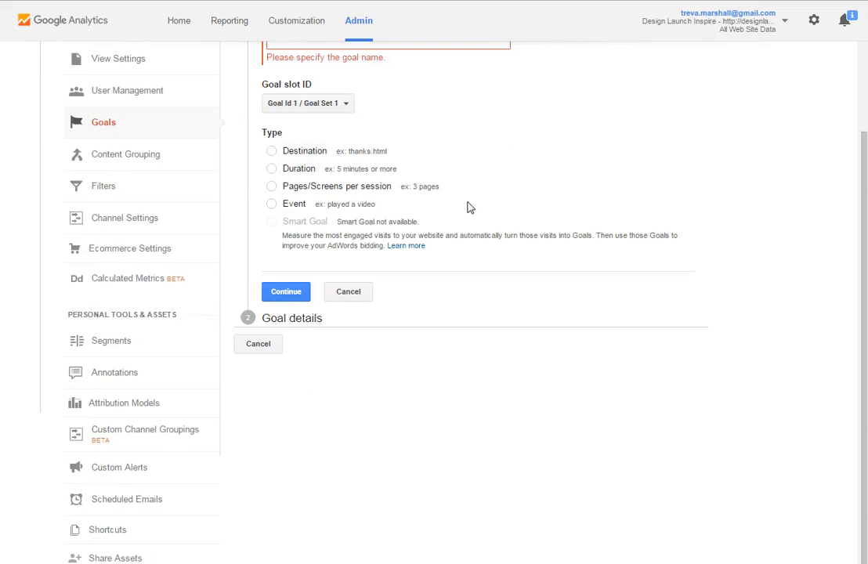
{"action": "scroll", "coordinate": [466, 203], "scroll_direction": "up", "scroll_amount": 2}
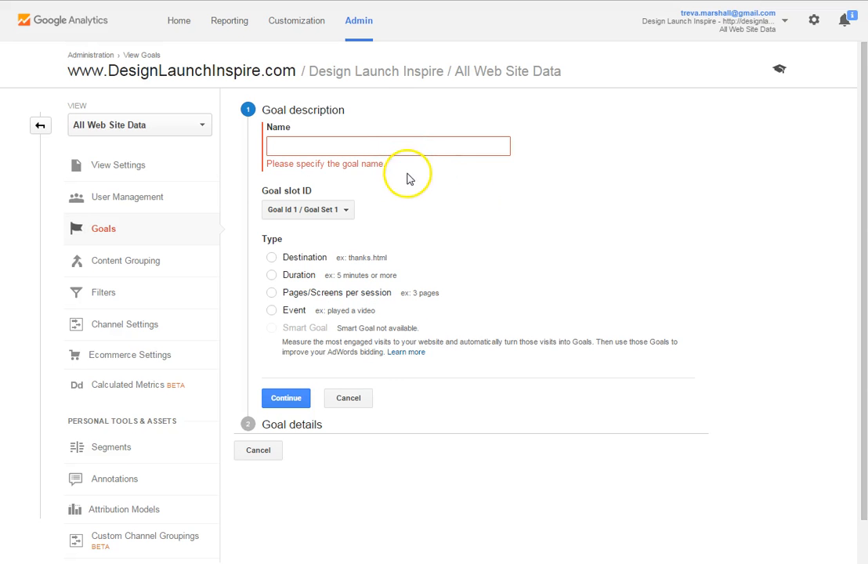
{"action": "left_click", "coordinate": [418, 146]}
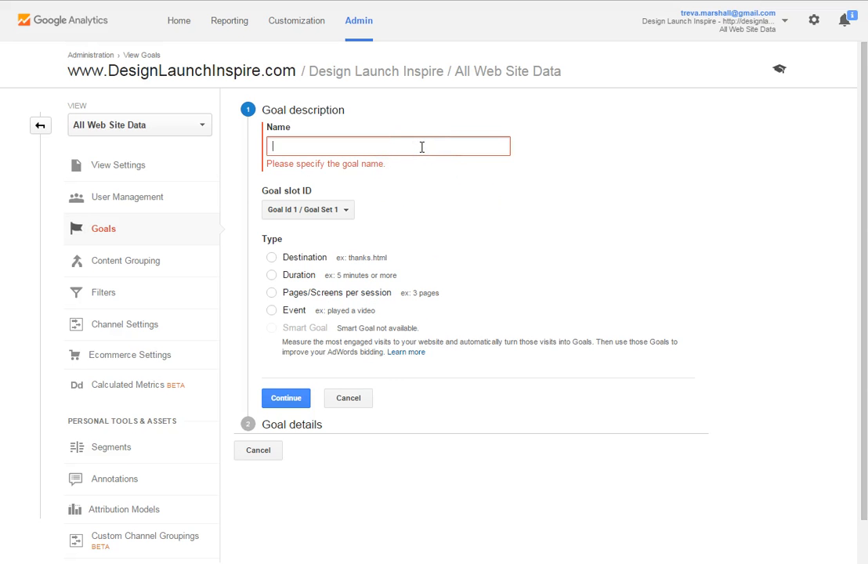
{"action": "type", "text": "Tra"}
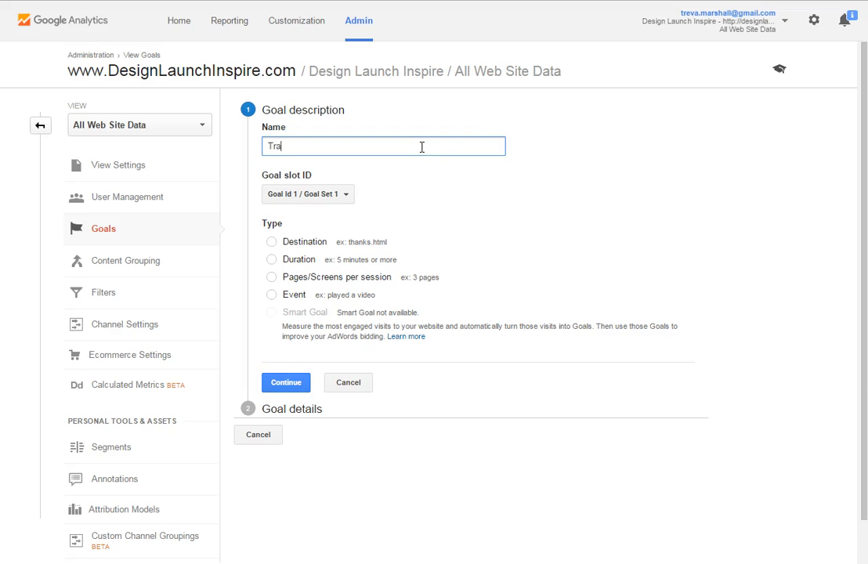
{"action": "type", "text": "ck Opt-In"}
{"action": "left_click", "coordinate": [271, 243]}
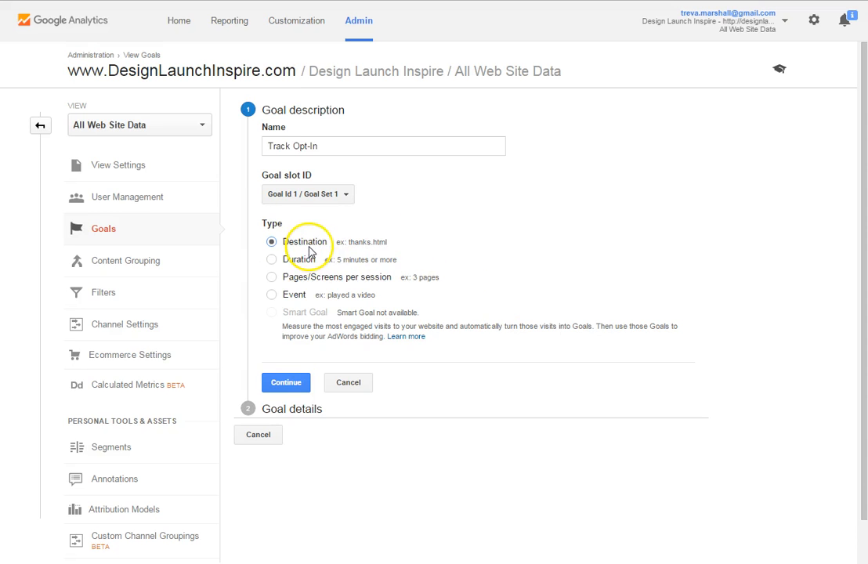
{"action": "left_click", "coordinate": [288, 384]}
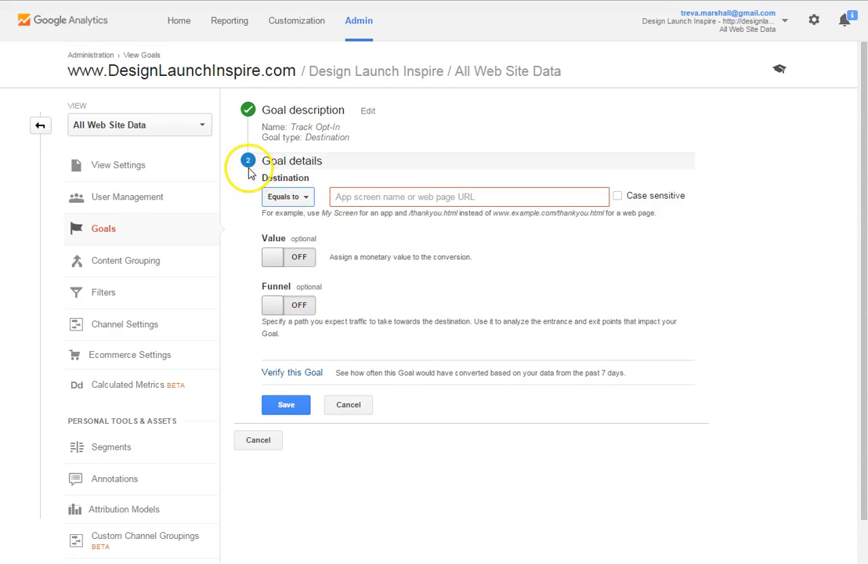
{"action": "left_click", "coordinate": [307, 196]}
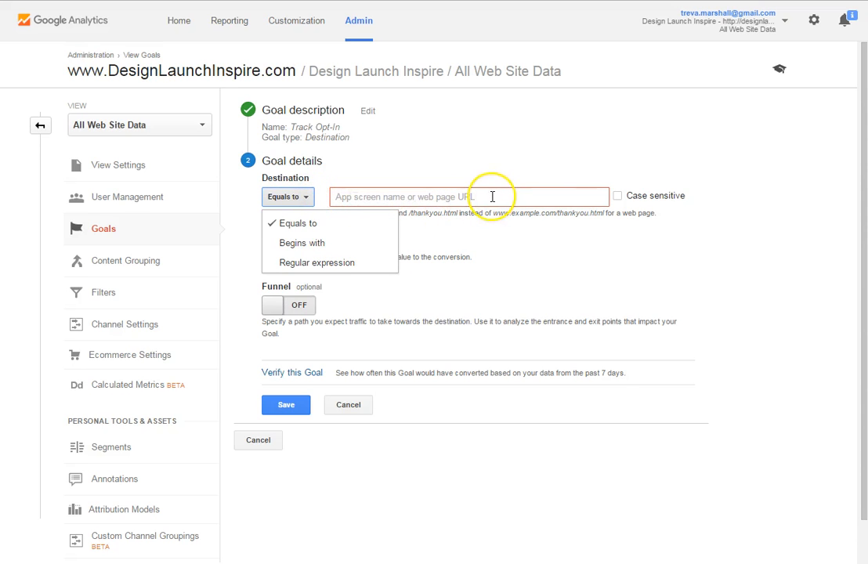
{"action": "left_click", "coordinate": [304, 246]}
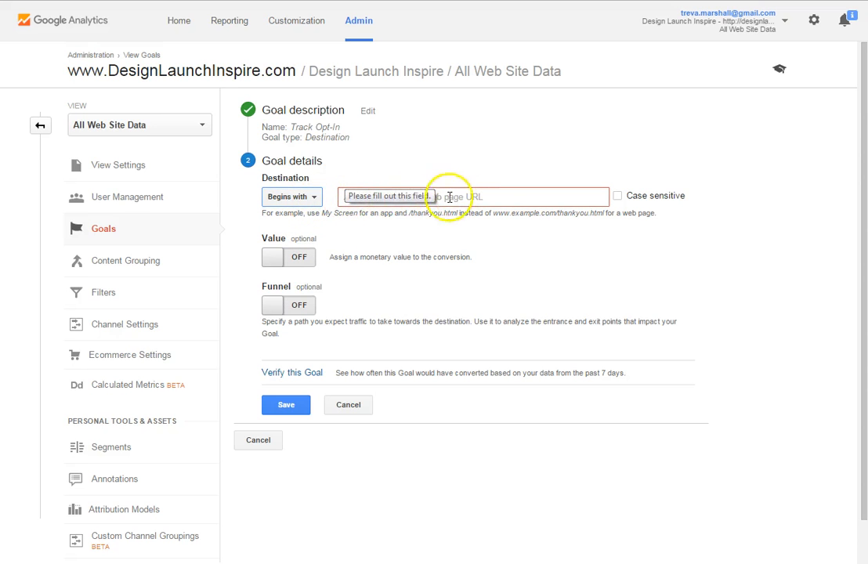
{"action": "left_click", "coordinate": [316, 200]}
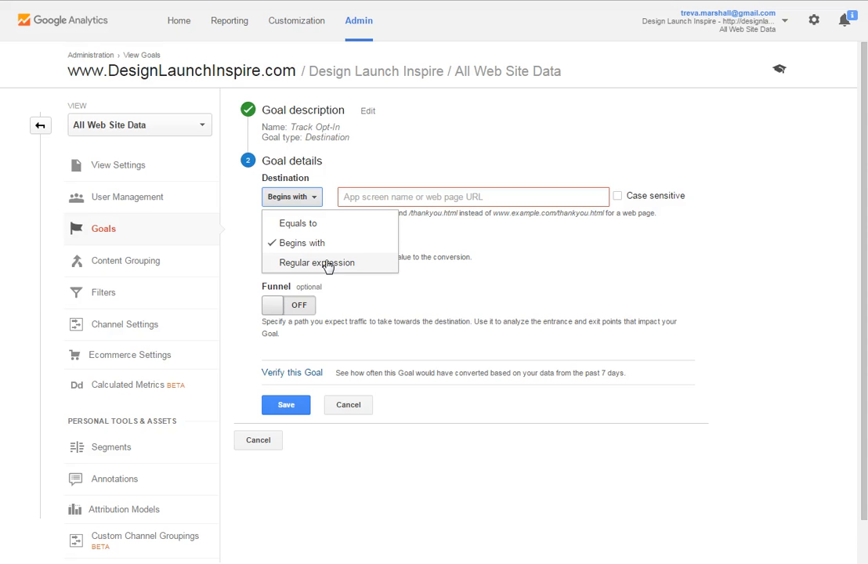
{"action": "left_click", "coordinate": [312, 227]}
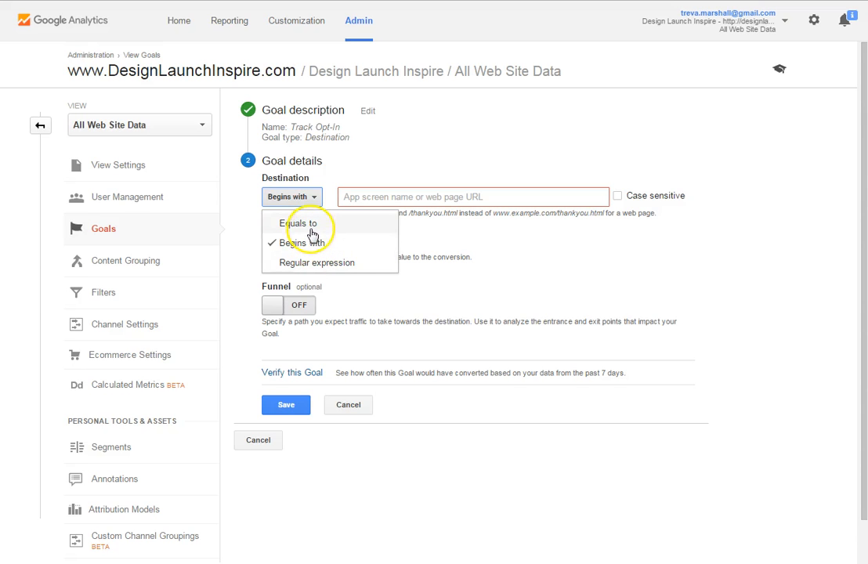
{"action": "left_click", "coordinate": [308, 226]}
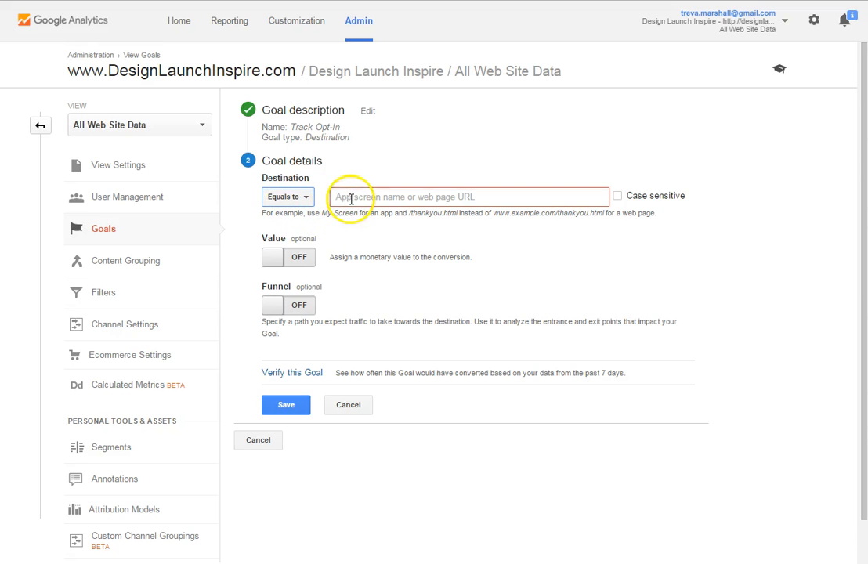
Set the goal's destination page to "/thank-you-page" and save the goal
{"action": "left_click", "coordinate": [522, 196]}
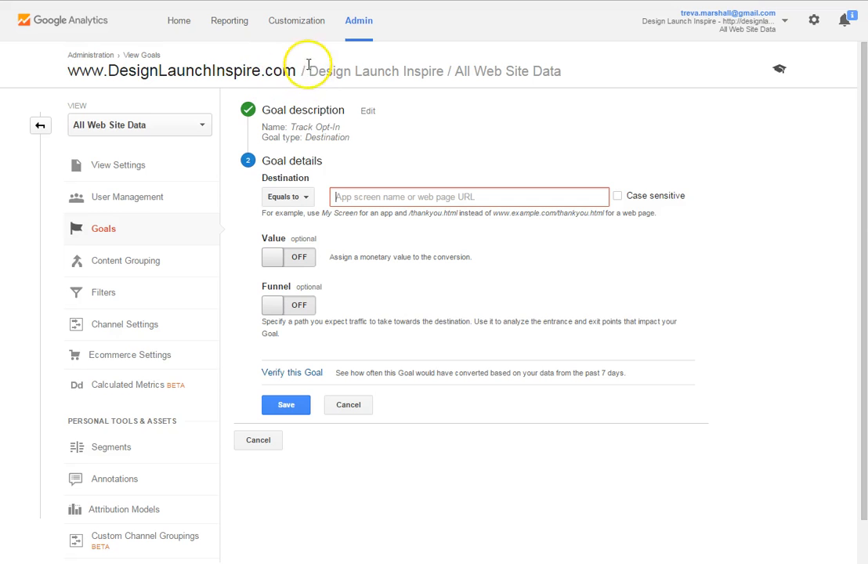
{"action": "left_click", "coordinate": [368, 200]}
{"action": "type", "text": "/"}
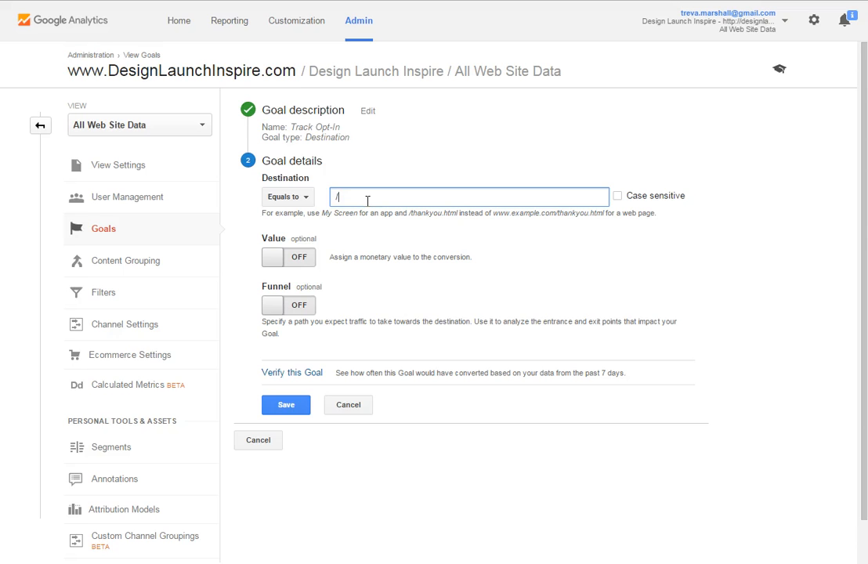
{"action": "type", "text": "thank-you-page"}
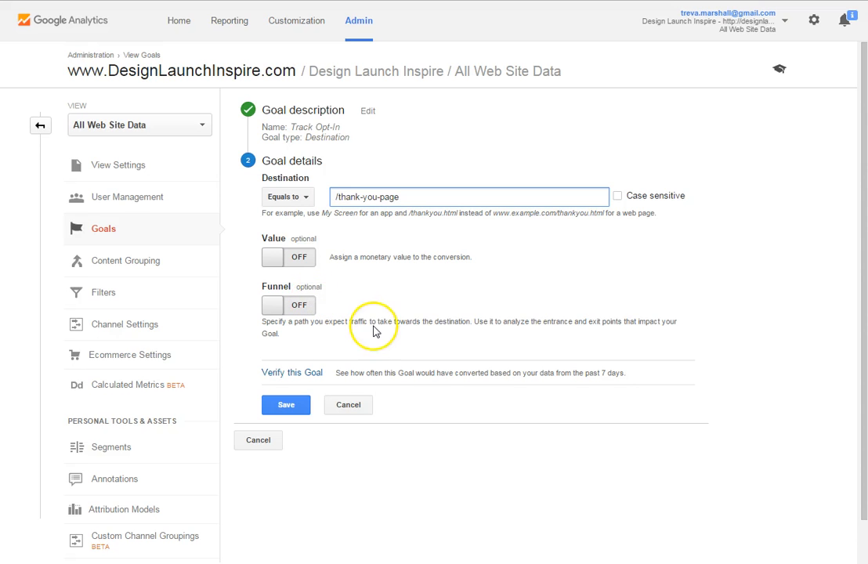
{"action": "left_click", "coordinate": [413, 196]}
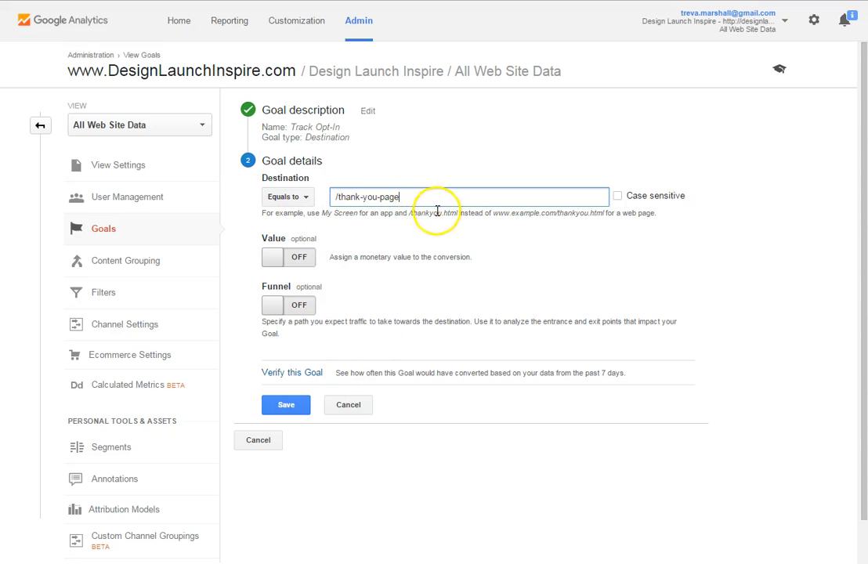
{"action": "left_click", "coordinate": [286, 410]}
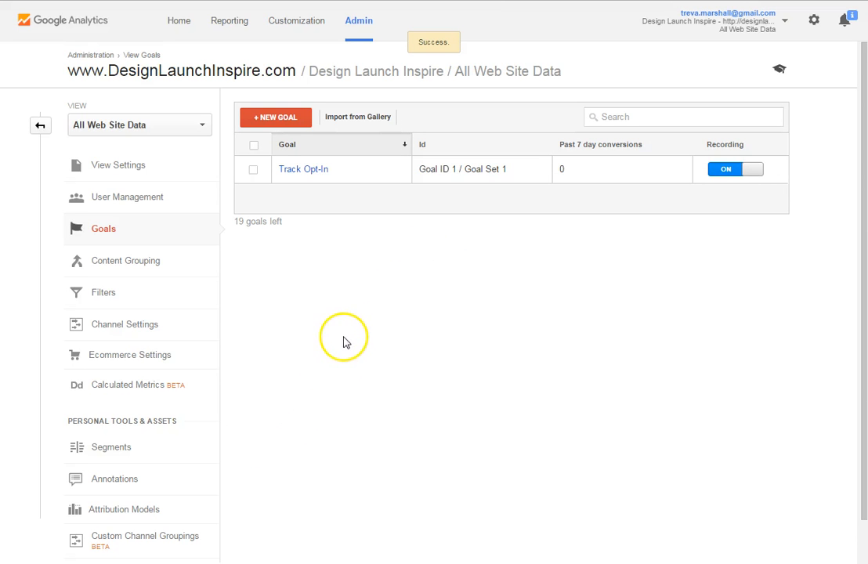
Reopen the Track Opt-In goal and review its goal details
{"action": "left_click", "coordinate": [319, 171]}
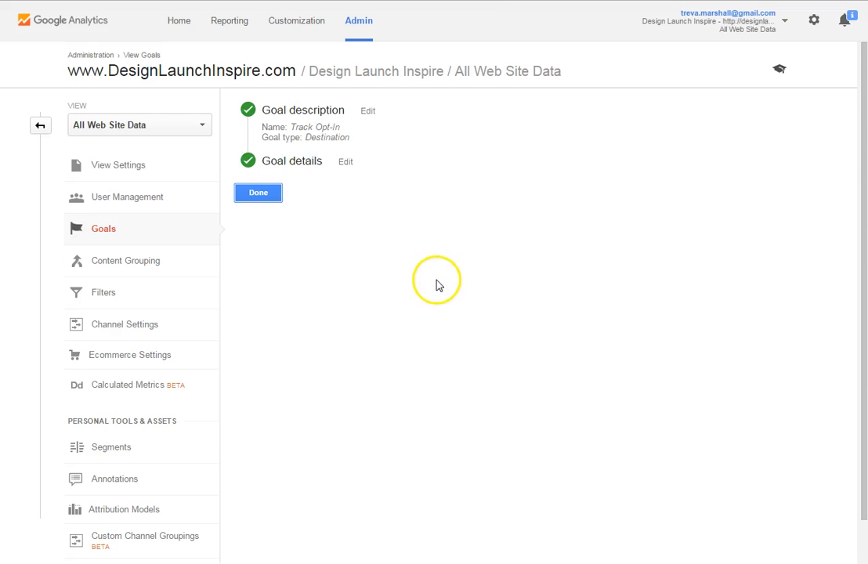
{"action": "left_click", "coordinate": [292, 163]}
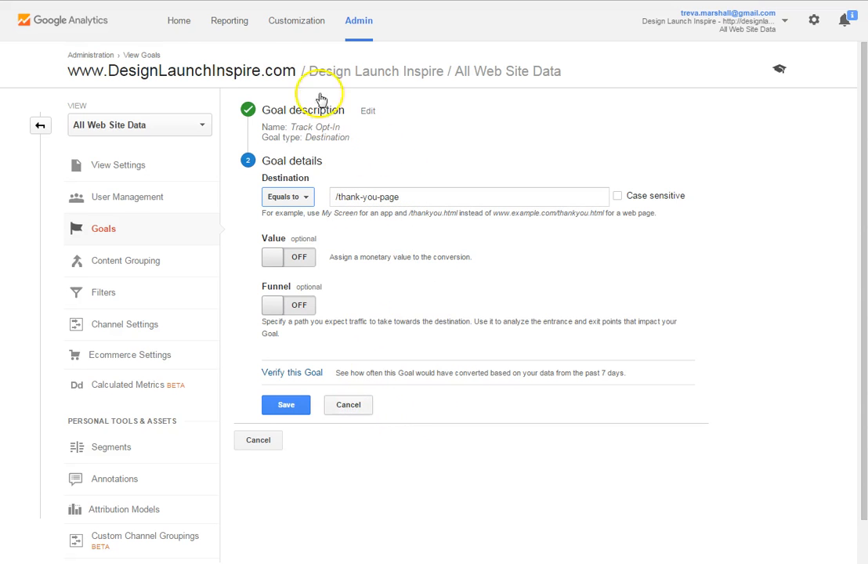
Open the Goals Overview conversion report for Design Launch Inspire's All Web Site Data view and examine the Track Opt-In completions
{"action": "left_click", "coordinate": [180, 24]}
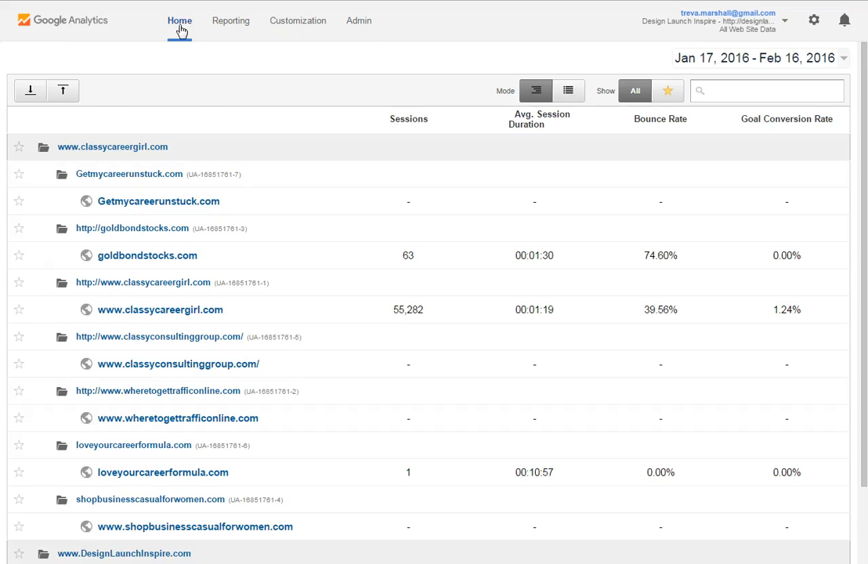
{"action": "scroll", "coordinate": [281, 205], "scroll_direction": "down", "scroll_amount": 2}
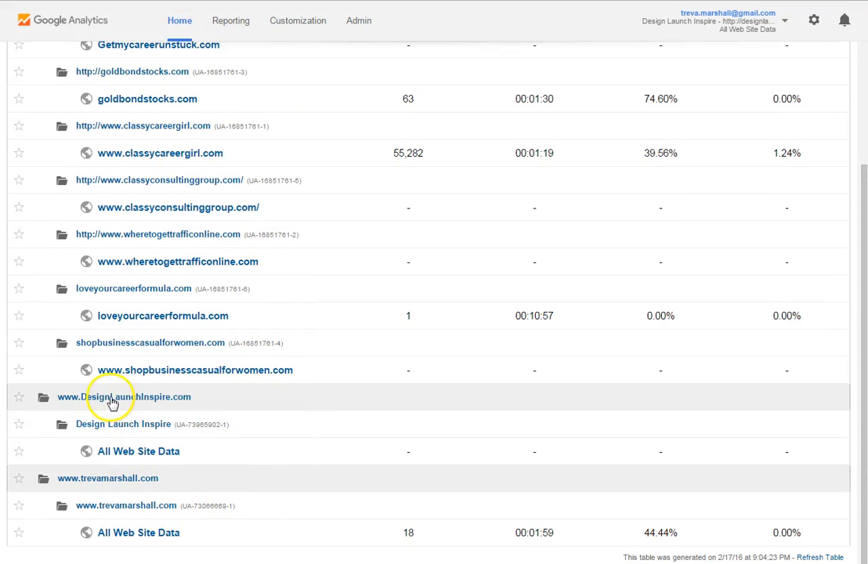
{"action": "left_click", "coordinate": [115, 452]}
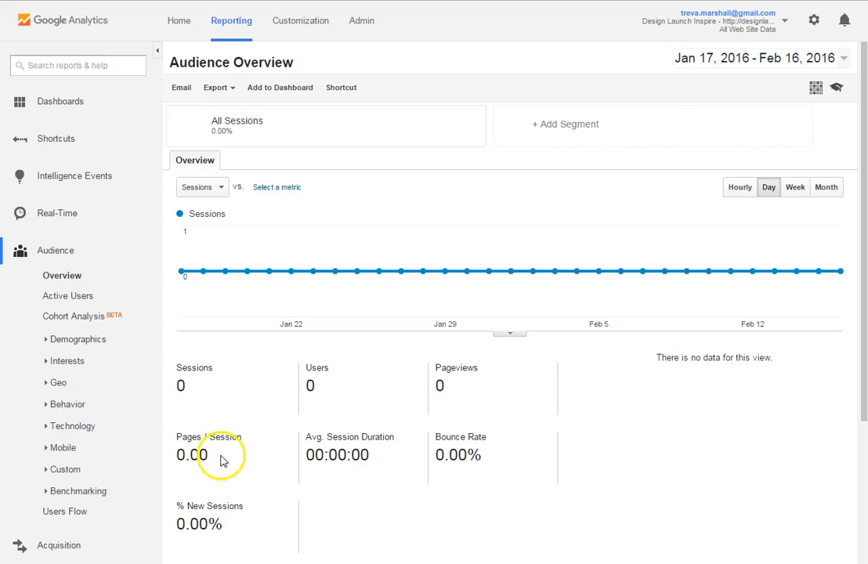
{"action": "scroll", "coordinate": [116, 430], "scroll_direction": "down", "scroll_amount": 3}
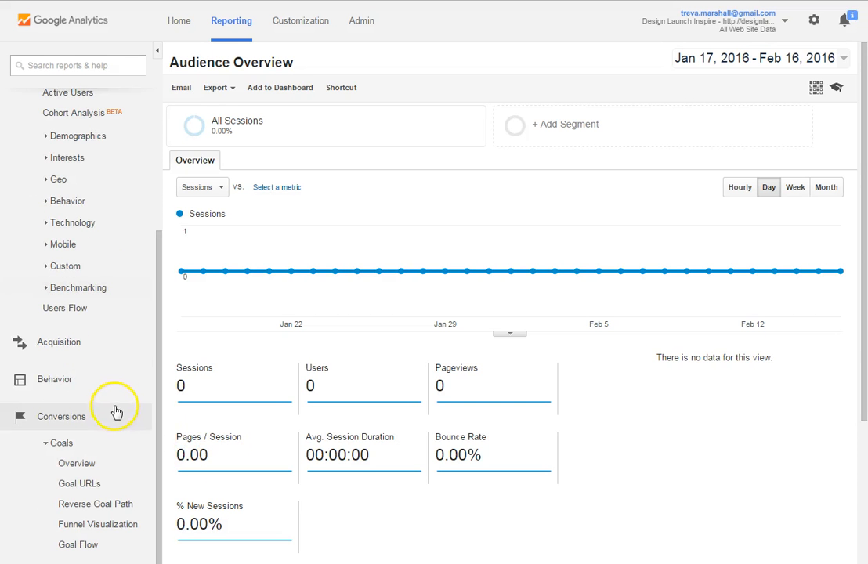
{"action": "scroll", "coordinate": [67, 431], "scroll_direction": "down", "scroll_amount": 1}
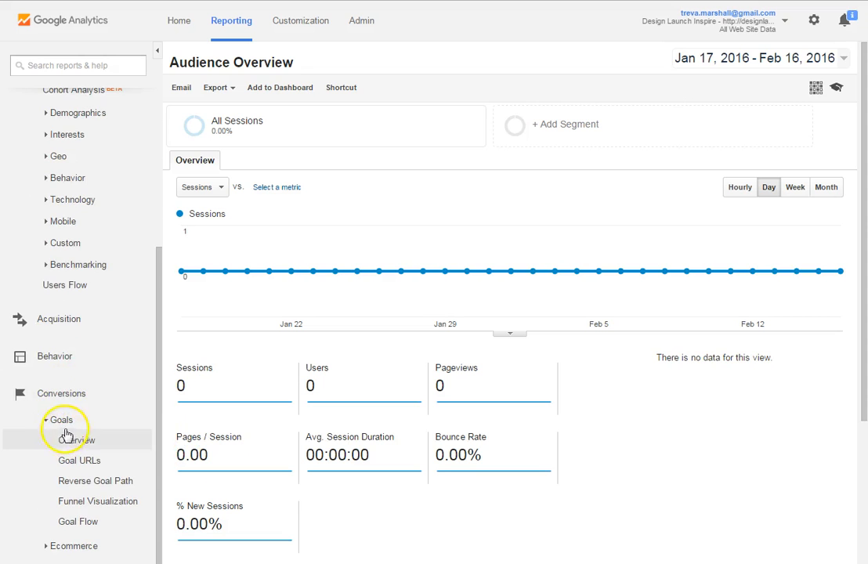
{"action": "left_click", "coordinate": [74, 441]}
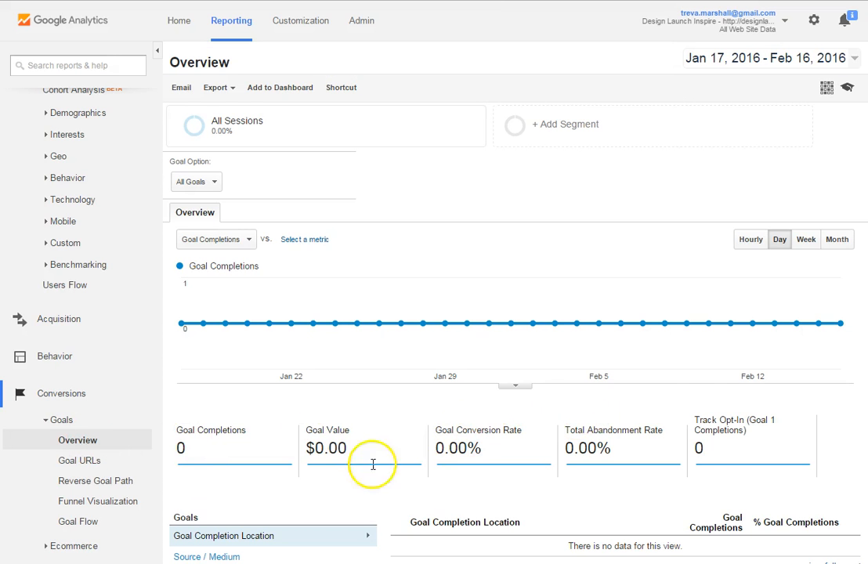
{"action": "mouse_move", "coordinate": [734, 435]}
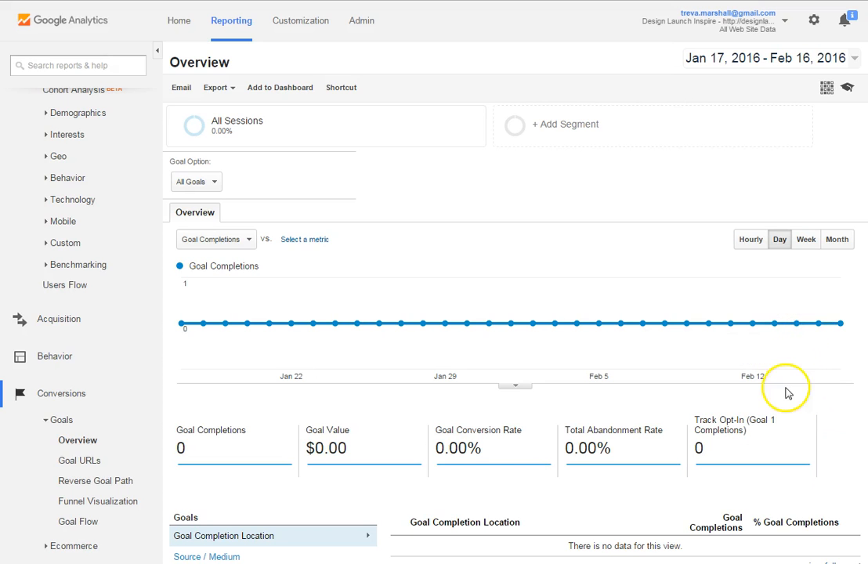
{"action": "mouse_move", "coordinate": [794, 365]}
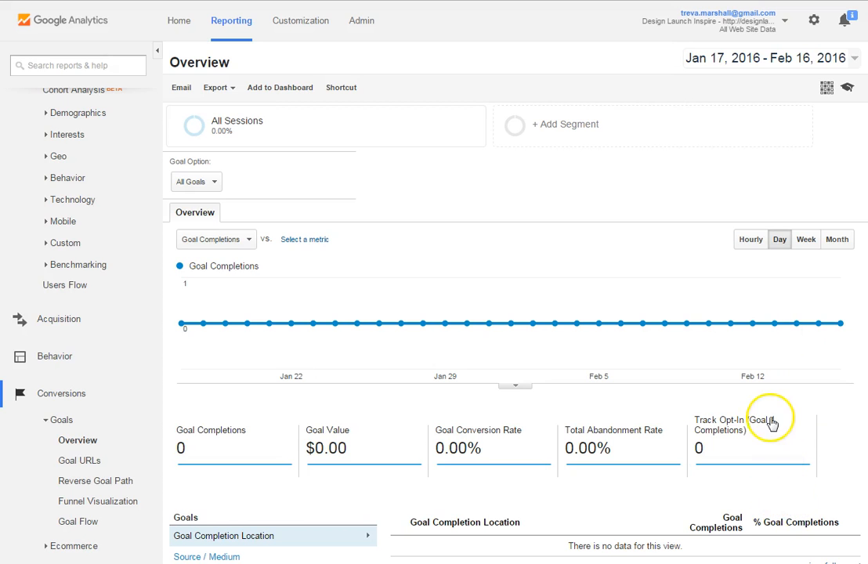
{"action": "mouse_move", "coordinate": [779, 417]}
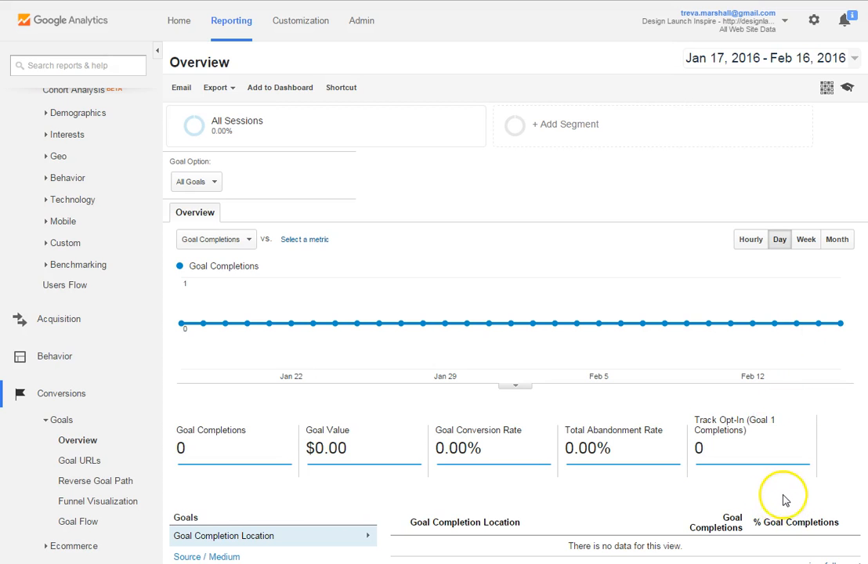